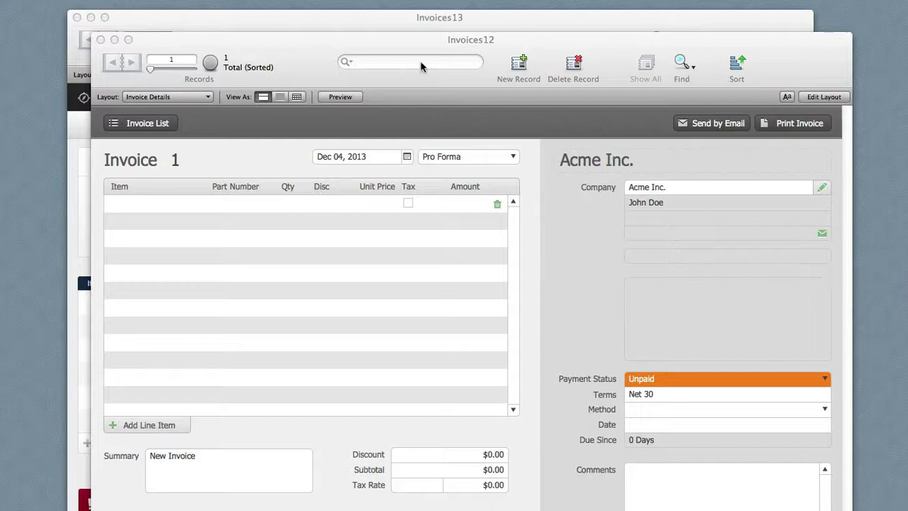
Step: Rearrange the Invoices12 and Invoices13 windows, ending with Invoices12 in front
{"action": "left_click_drag", "start_coordinate": [405, 44], "coordinate": [593, 41]}
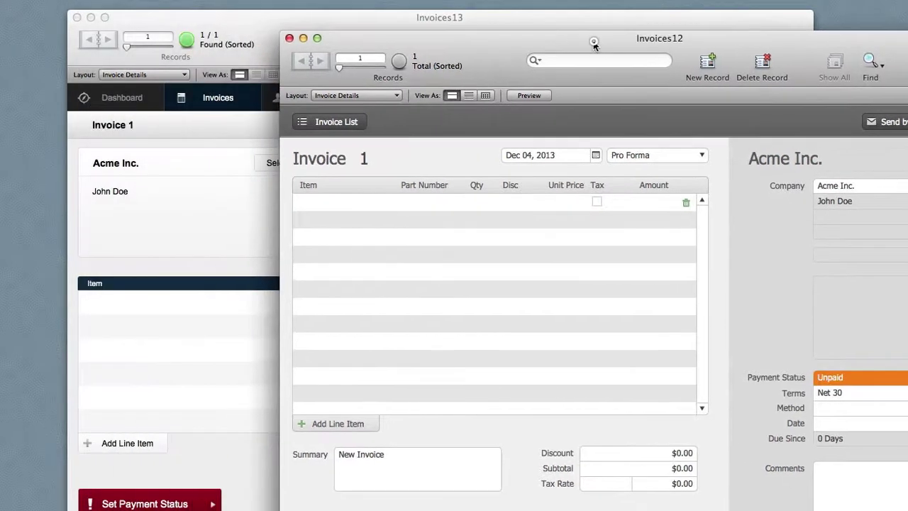
{"action": "left_click", "coordinate": [470, 27]}
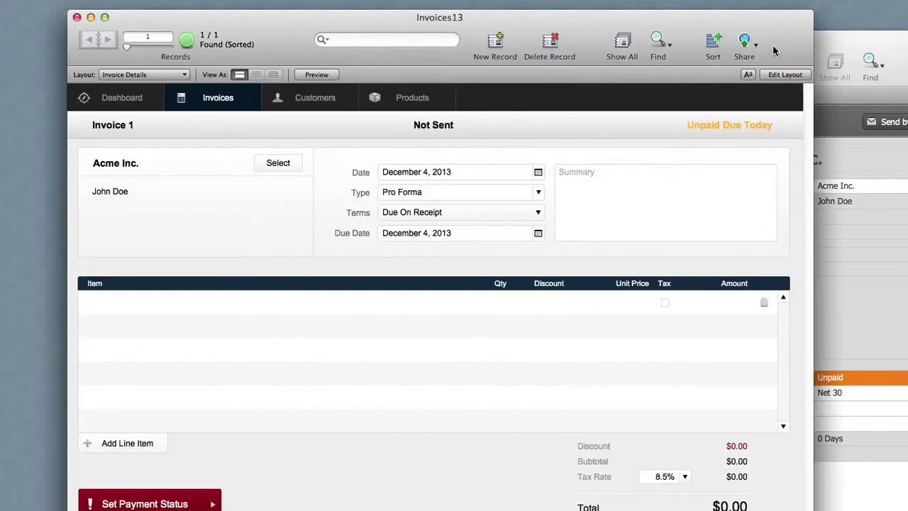
{"action": "left_click_drag", "start_coordinate": [820, 30], "coordinate": [618, 32]}
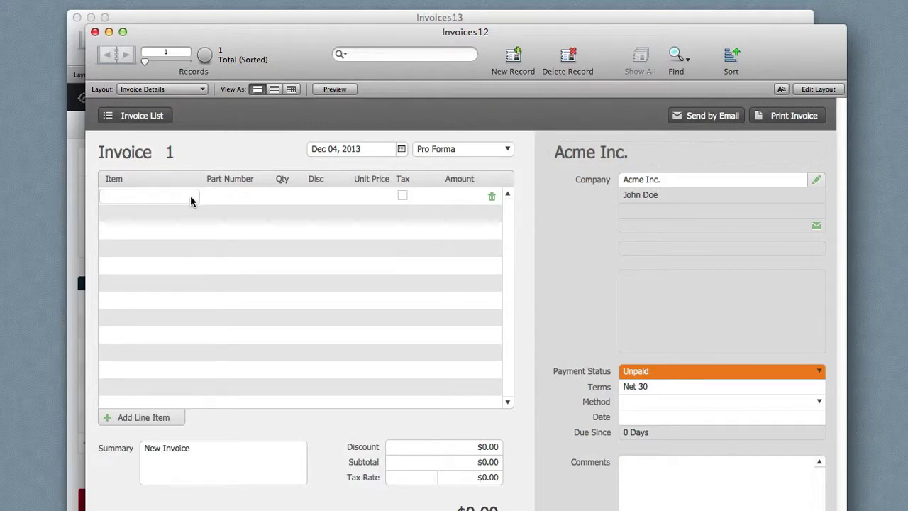
Step: Stop allowing line-item creation through the Invoices–Invoice Data relationship, then return to Browse mode
{"action": "key", "text": "super+l"}
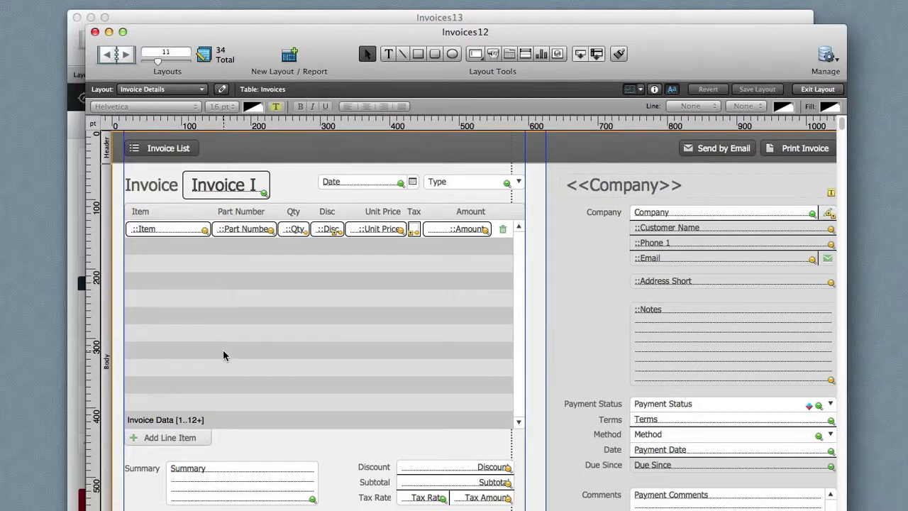
{"action": "key", "text": "super+shift+d"}
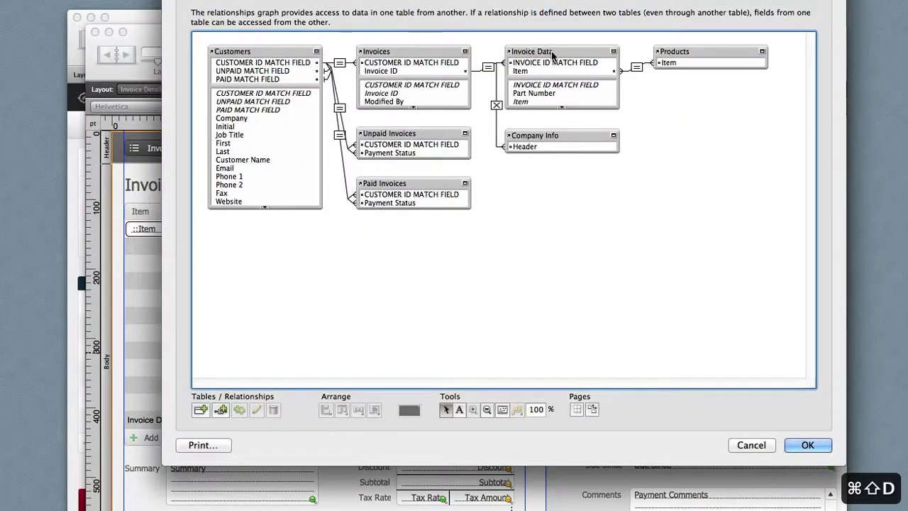
{"action": "left_click", "coordinate": [489, 66]}
{"action": "double_click", "coordinate": [489, 66]}
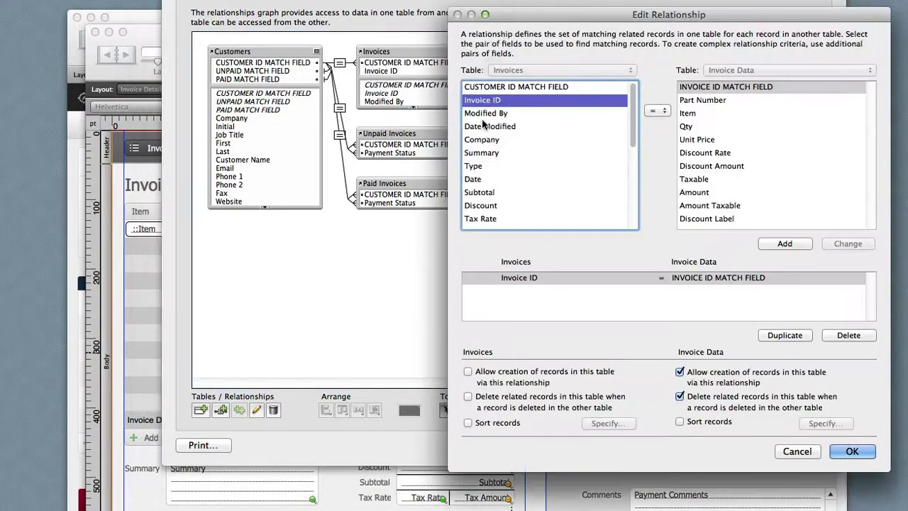
{"action": "left_click", "coordinate": [680, 371]}
{"action": "left_click", "coordinate": [848, 454]}
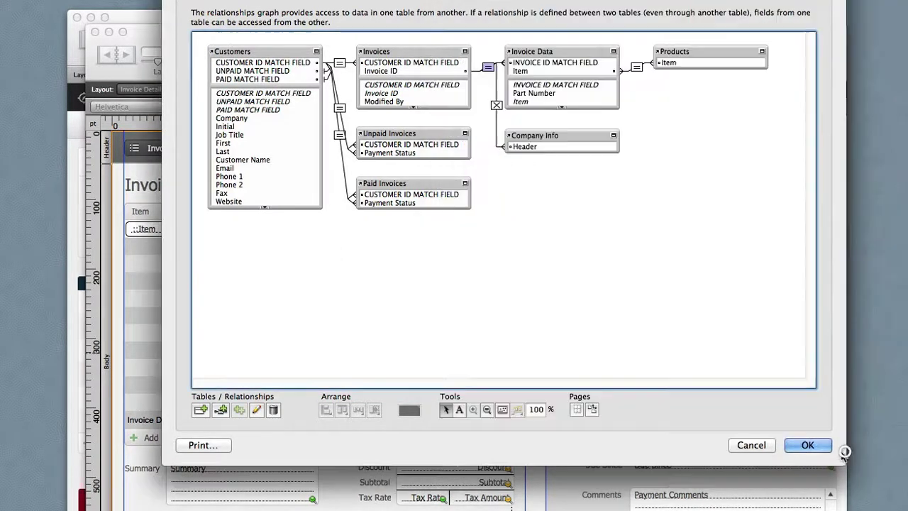
{"action": "left_click", "coordinate": [806, 444]}
{"action": "key", "text": "super+b"}
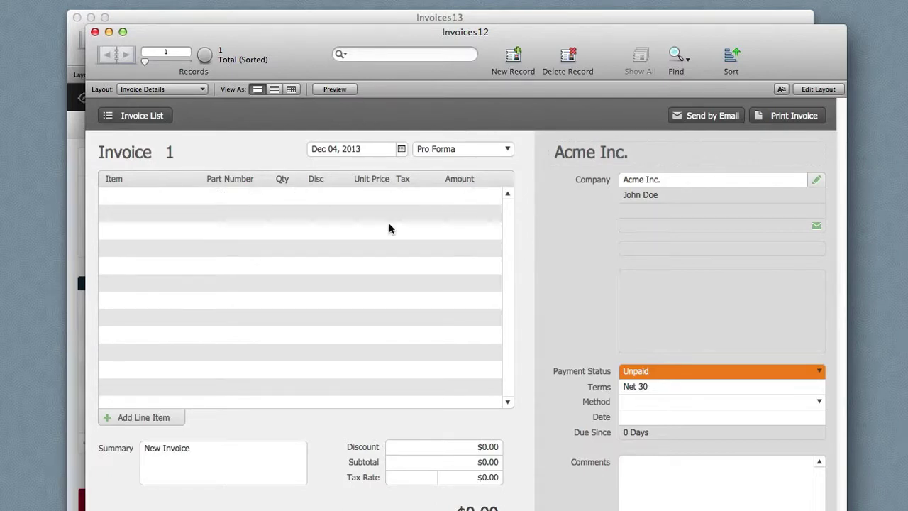
Step: Re-allow creating line items through the Invoices–Invoice Data relationship and save the database settings
{"action": "key", "text": "super+shift+d"}
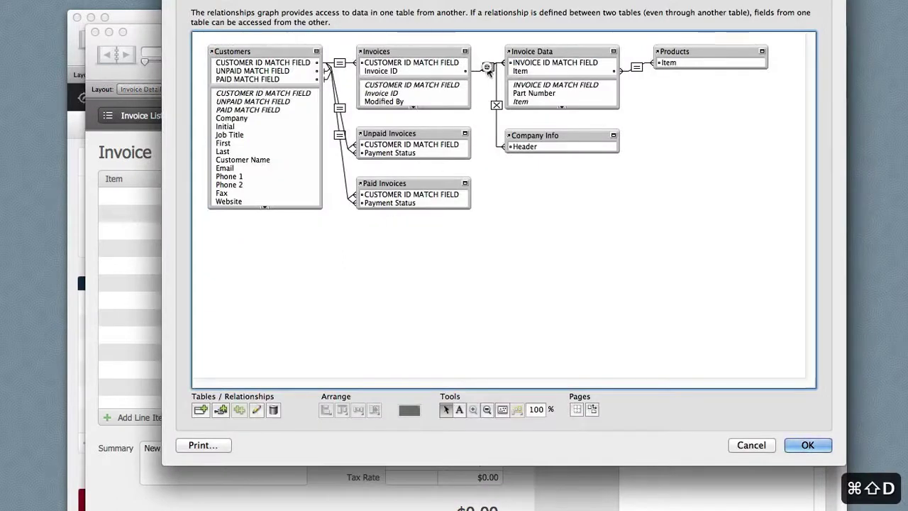
{"action": "double_click", "coordinate": [488, 67]}
{"action": "left_click", "coordinate": [704, 370]}
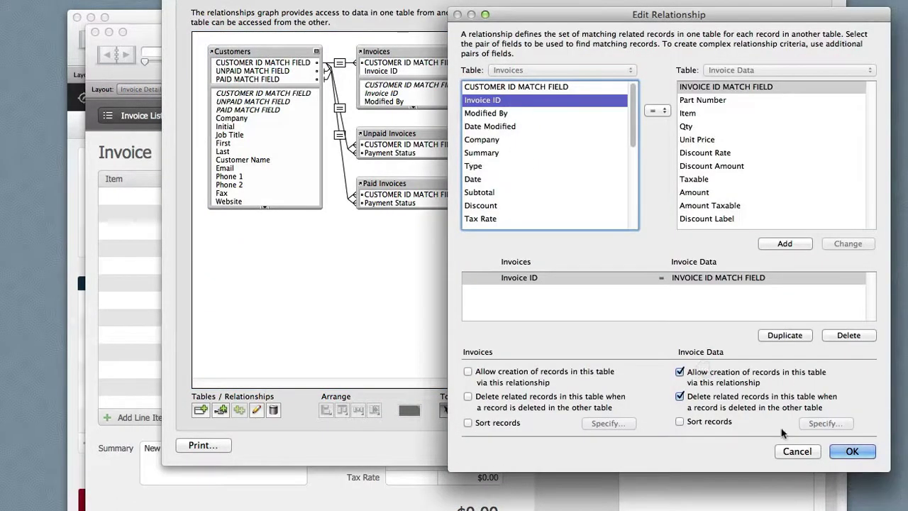
{"action": "left_click", "coordinate": [852, 454]}
{"action": "left_click", "coordinate": [806, 445]}
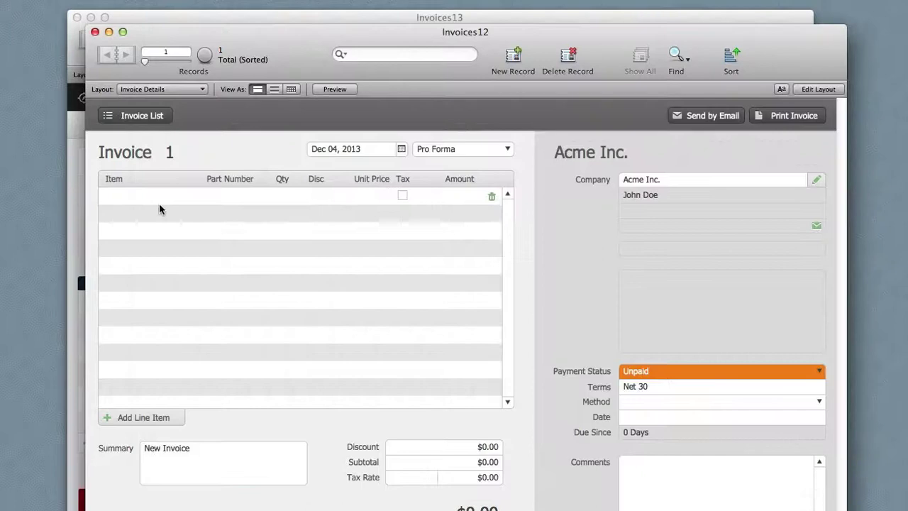
Step: Add Blue Widget ($12.99) and then Red Widget ($15.99) as line items from the empty rows
{"action": "left_click", "coordinate": [140, 198]}
{"action": "left_click", "coordinate": [133, 213]}
{"action": "left_click", "coordinate": [225, 195]}
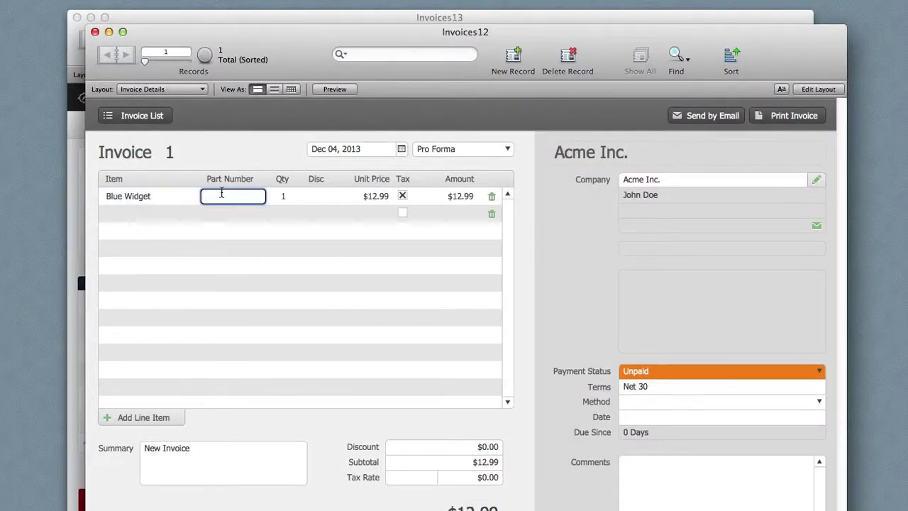
{"action": "left_click", "coordinate": [283, 199]}
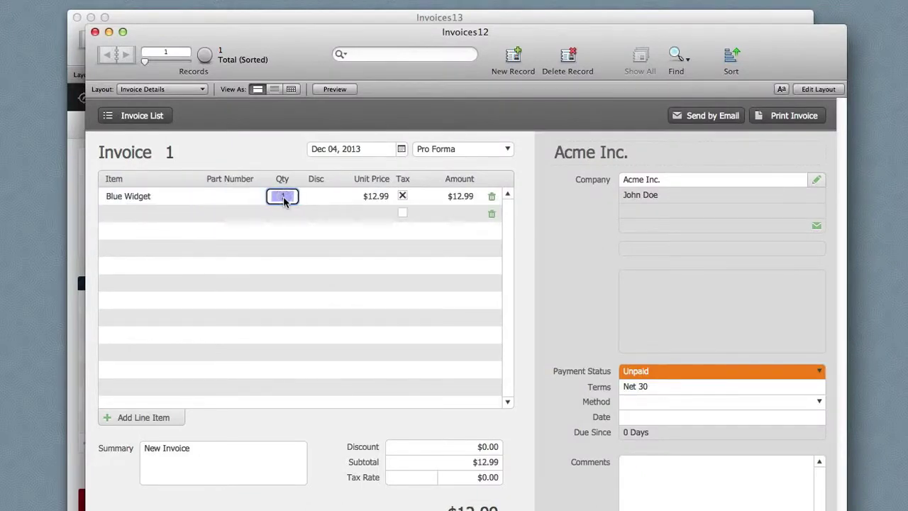
{"action": "left_click", "coordinate": [140, 214]}
{"action": "left_click", "coordinate": [140, 245]}
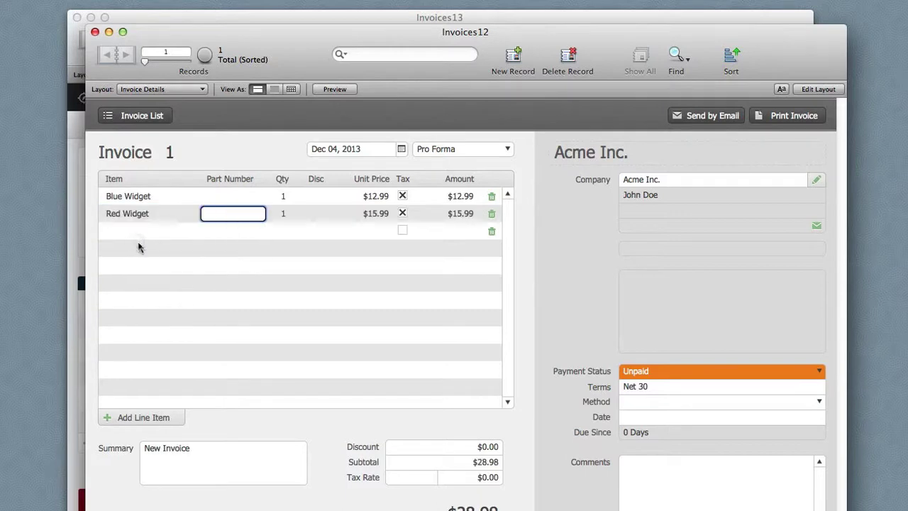
{"action": "left_click", "coordinate": [234, 150]}
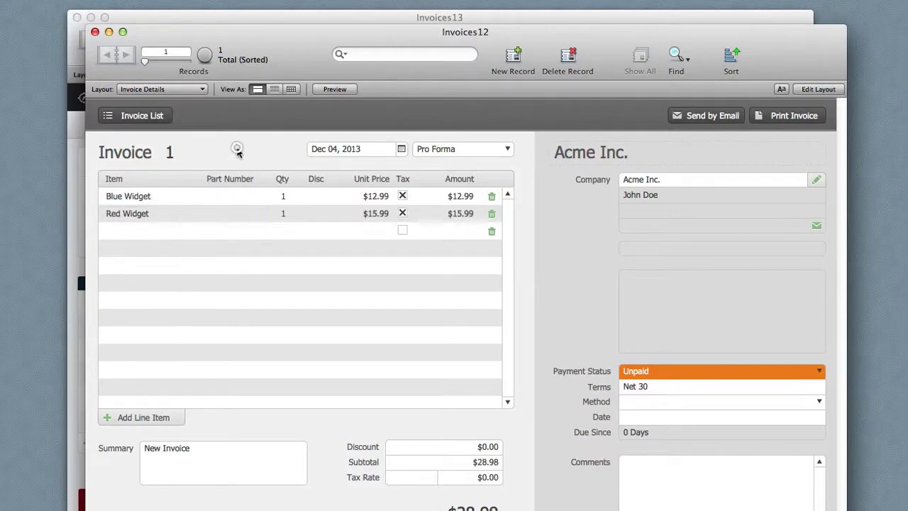
{"action": "left_click", "coordinate": [492, 233]}
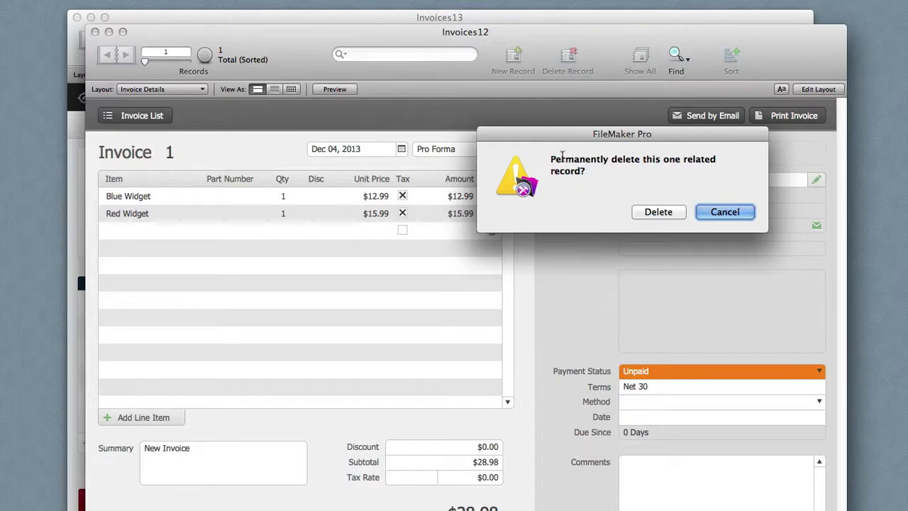
{"action": "left_click", "coordinate": [657, 212]}
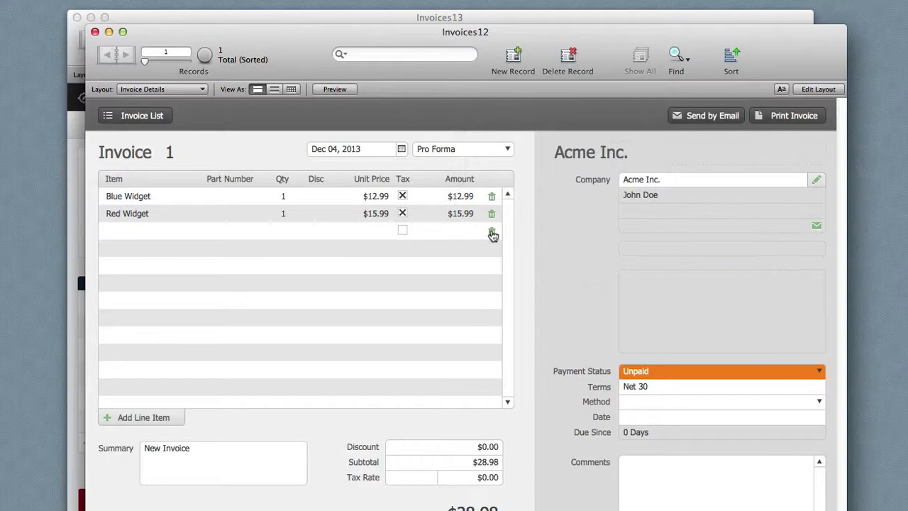
{"action": "left_click", "coordinate": [491, 231]}
{"action": "left_click", "coordinate": [702, 213]}
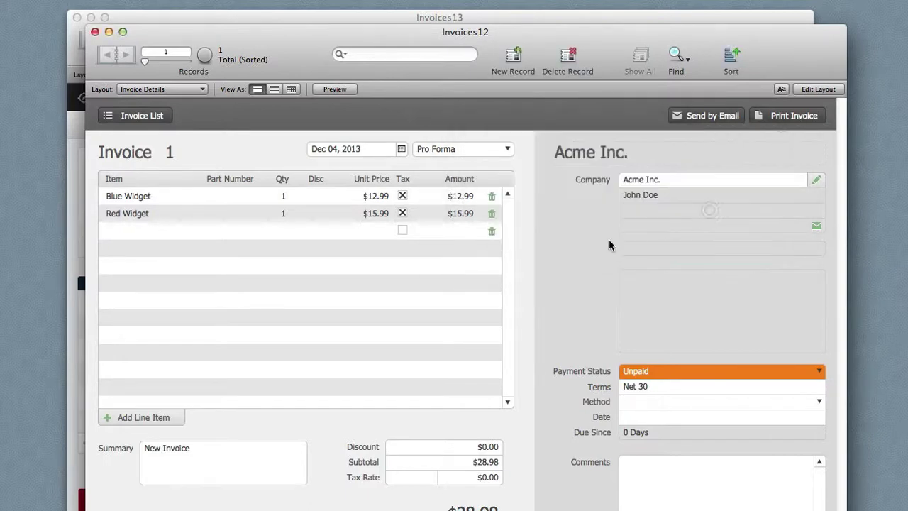
{"action": "left_click", "coordinate": [492, 231]}
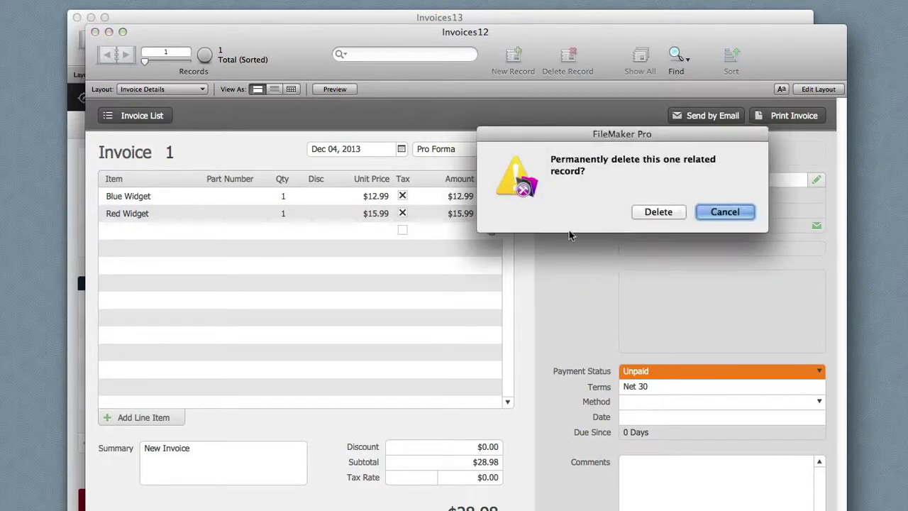
{"action": "left_click", "coordinate": [657, 212]}
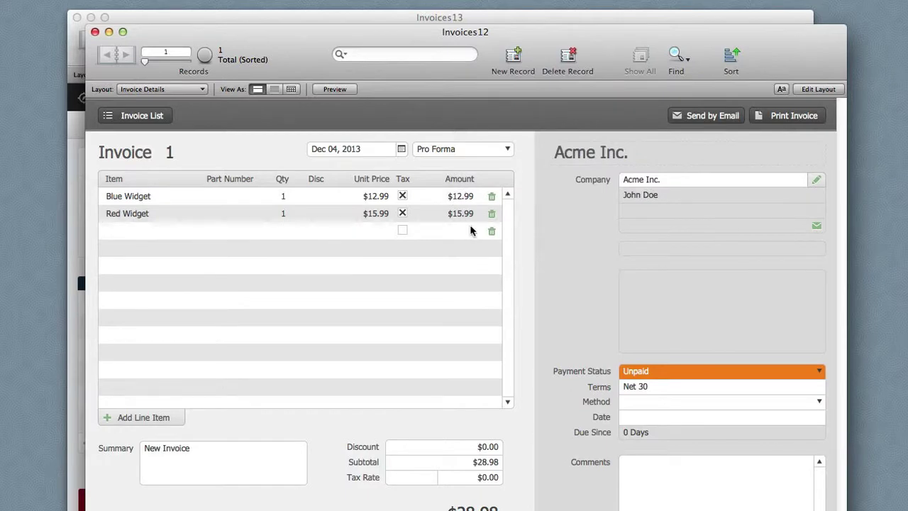
{"action": "left_click", "coordinate": [492, 232]}
{"action": "left_click", "coordinate": [654, 212]}
Step: In Invoices13, enter Blue Widget by typing 'Blue Wid', then add Red Widget via the product picker
{"action": "left_click_drag", "start_coordinate": [343, 33], "coordinate": [394, 37]}
{"action": "left_click", "coordinate": [381, 14]}
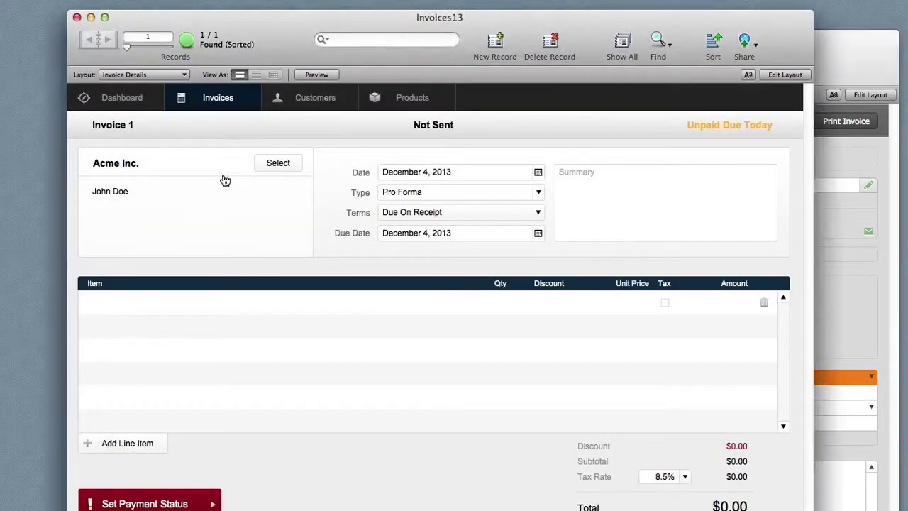
{"action": "left_click", "coordinate": [147, 306]}
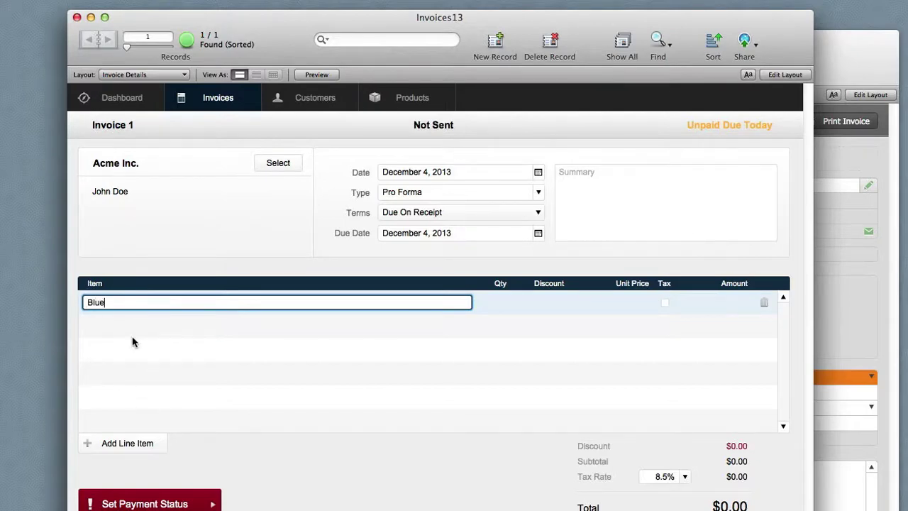
{"action": "type", "text": "Blue Widget"}
{"action": "key", "text": "Tab"}
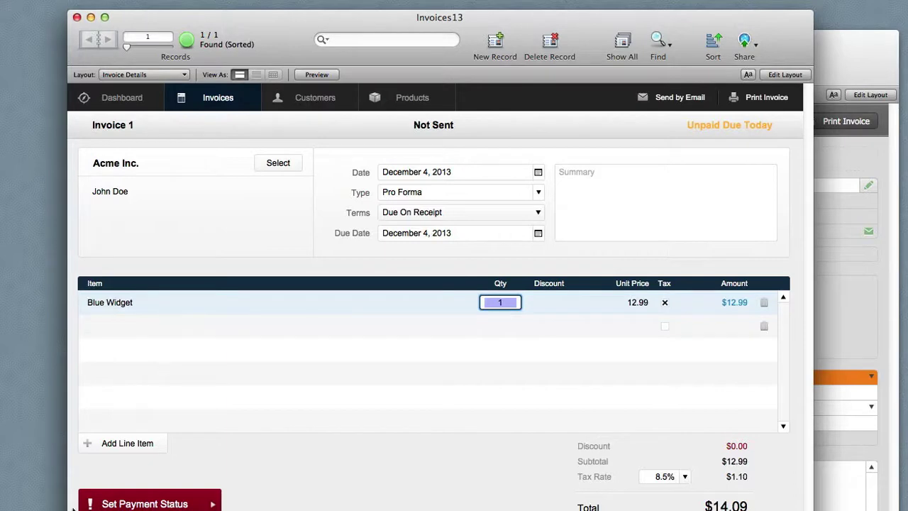
{"action": "left_click", "coordinate": [107, 449]}
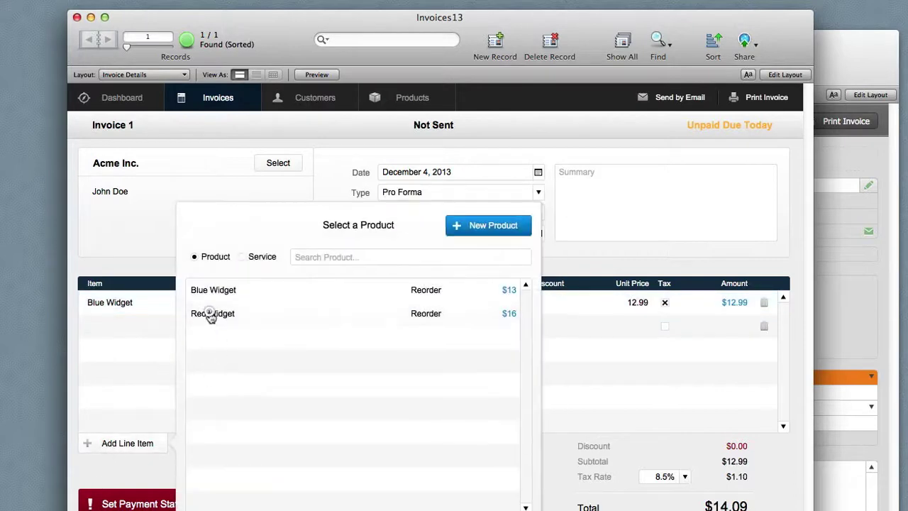
{"action": "left_click", "coordinate": [208, 316]}
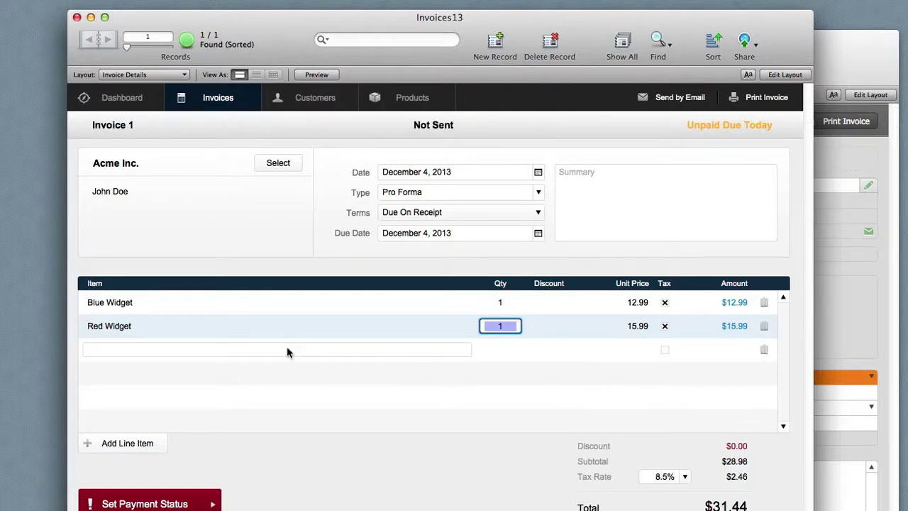
Step: Delete the empty third row with its trash icon and confirm the deletion
{"action": "left_click", "coordinate": [337, 351]}
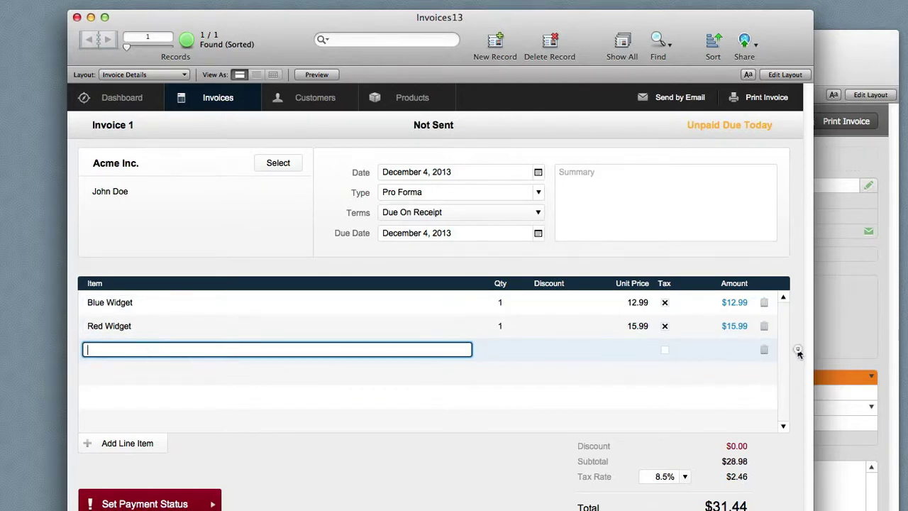
{"action": "left_click", "coordinate": [794, 349]}
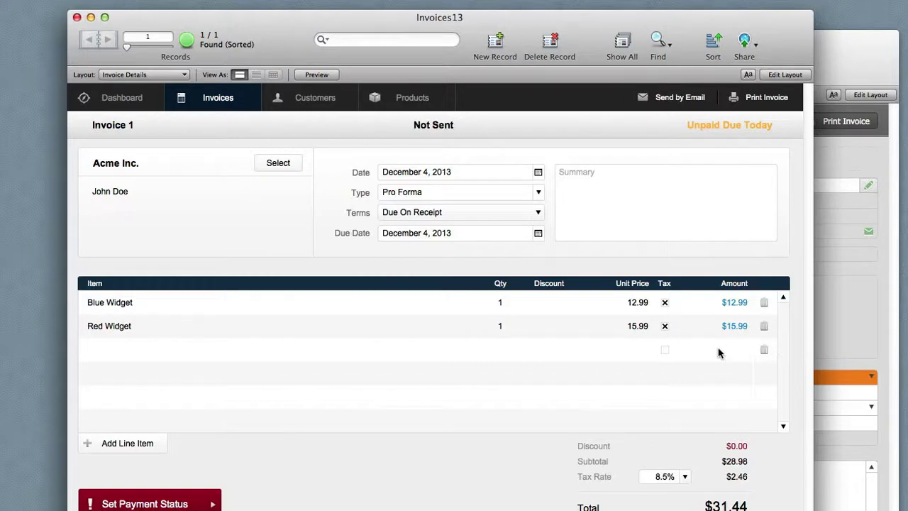
{"action": "left_click", "coordinate": [765, 349]}
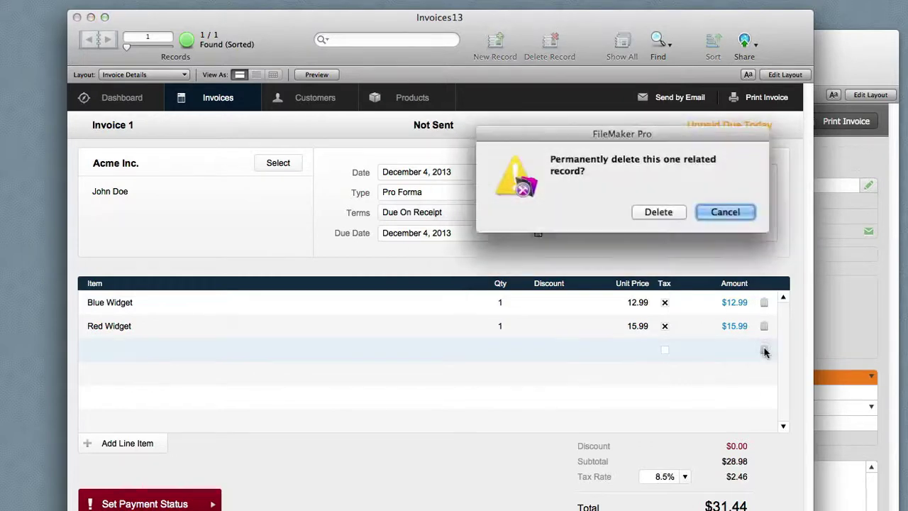
{"action": "left_click", "coordinate": [660, 212]}
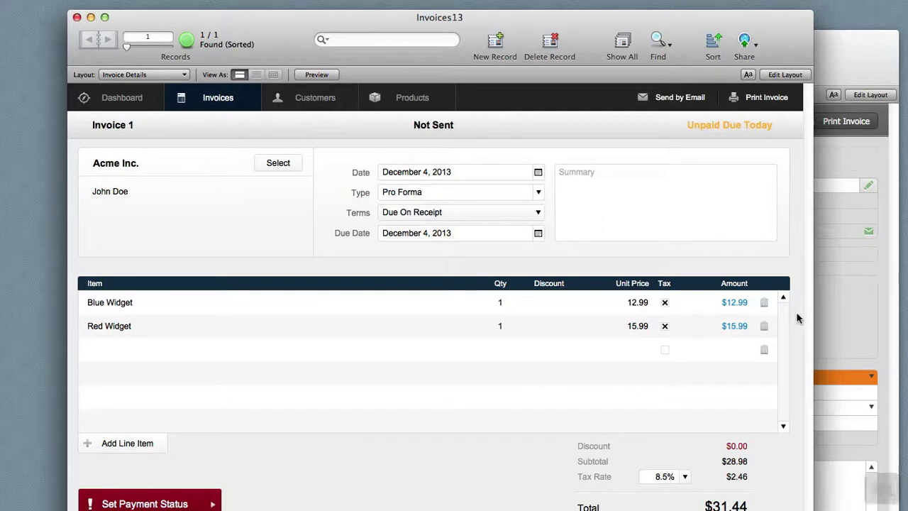
Step: In Layout mode, hide the trash icon when not Invoice Data::INVOICE ID MATCH FIELD
{"action": "key", "text": "super+l"}
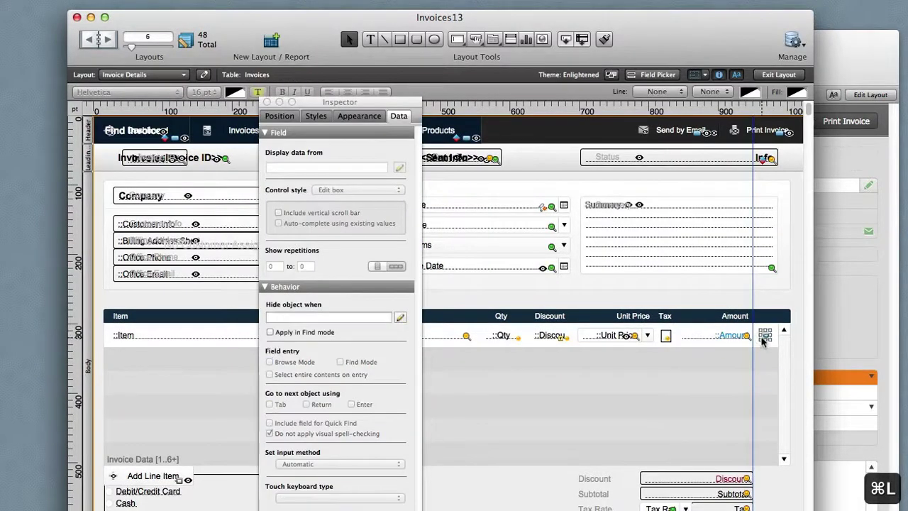
{"action": "left_click", "coordinate": [300, 317]}
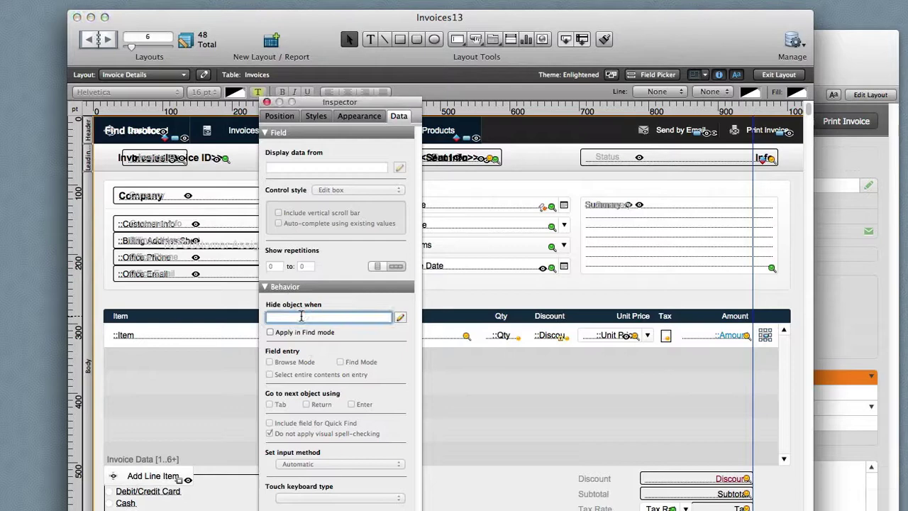
{"action": "key", "text": "super+v"}
{"action": "left_click", "coordinate": [400, 317]}
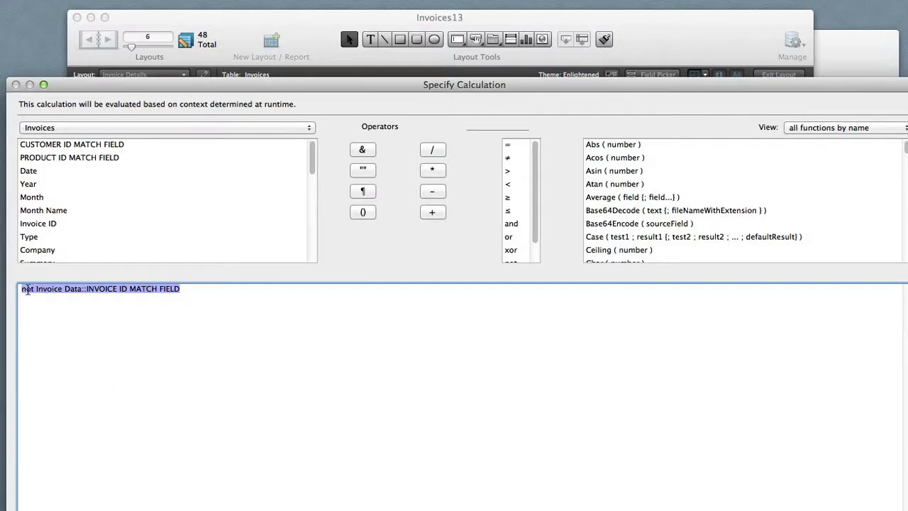
{"action": "key", "text": "Return"}
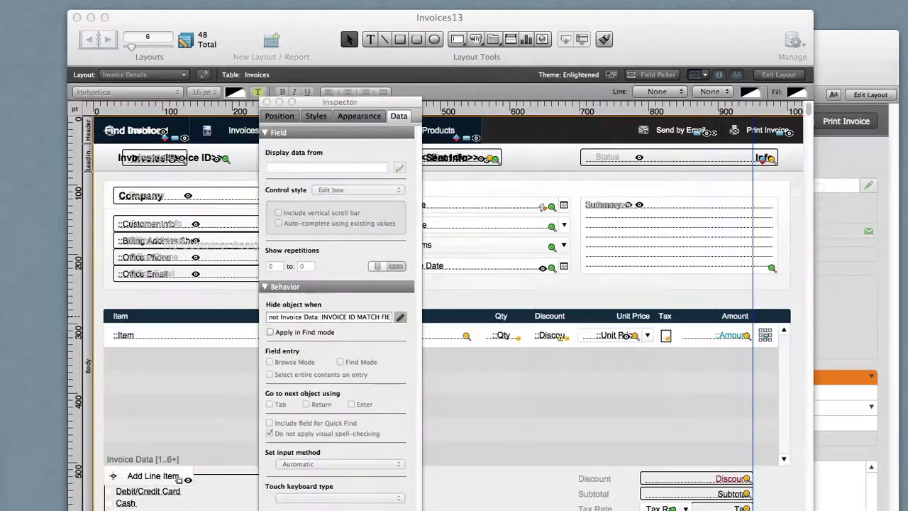
Step: Give the Tax checkbox the same hide formula and return to Browse mode
{"action": "left_click", "coordinate": [667, 336]}
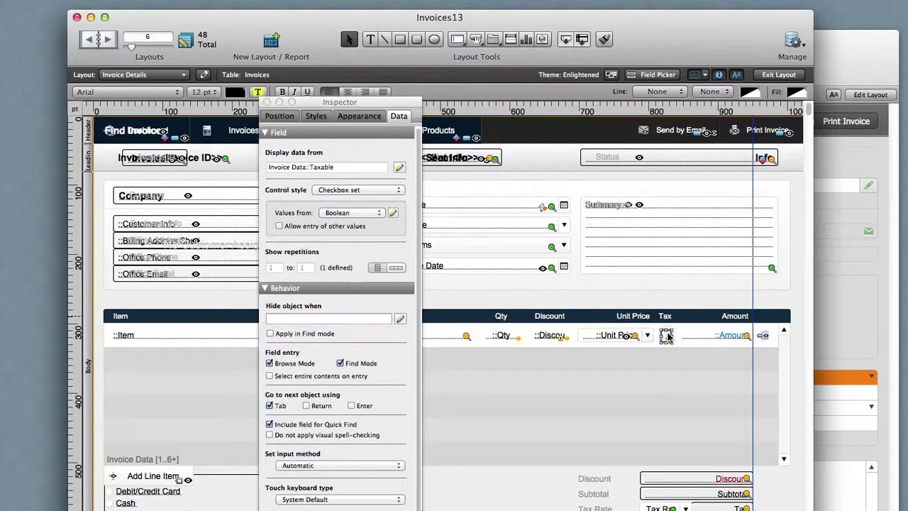
{"action": "left_click", "coordinate": [363, 317]}
{"action": "type", "text": "Not Invoice Data::INVOICE ID MATCH FIELD"}
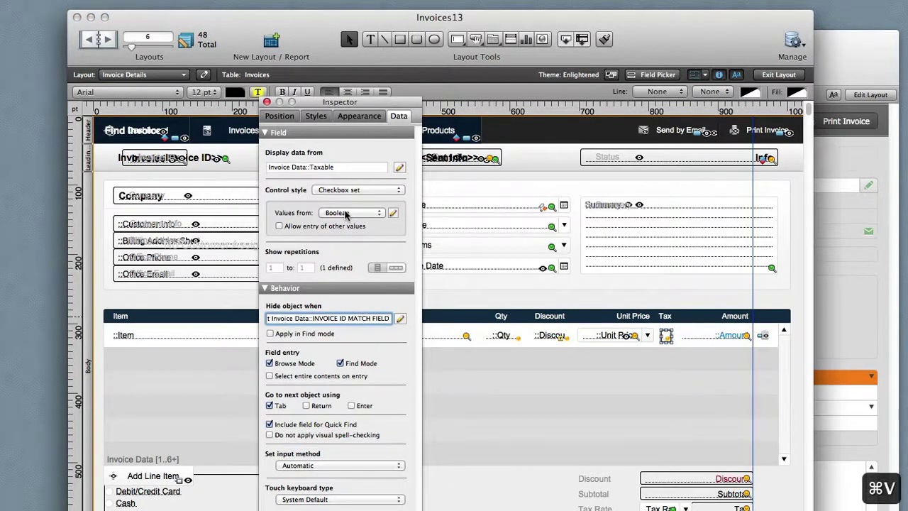
{"action": "key", "text": "super+b"}
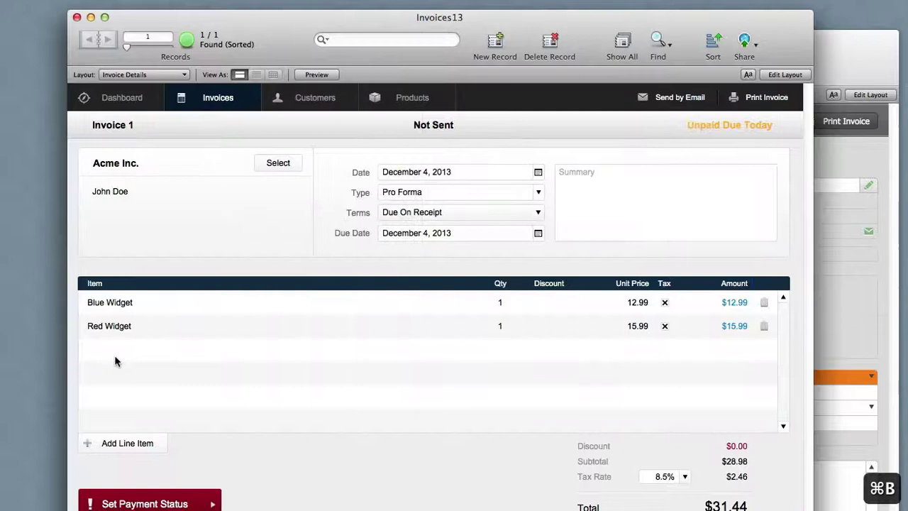
Step: Check that the empty add-row no longer shows tax or trash icons, leaving it unchanged
{"action": "left_click", "coordinate": [129, 346]}
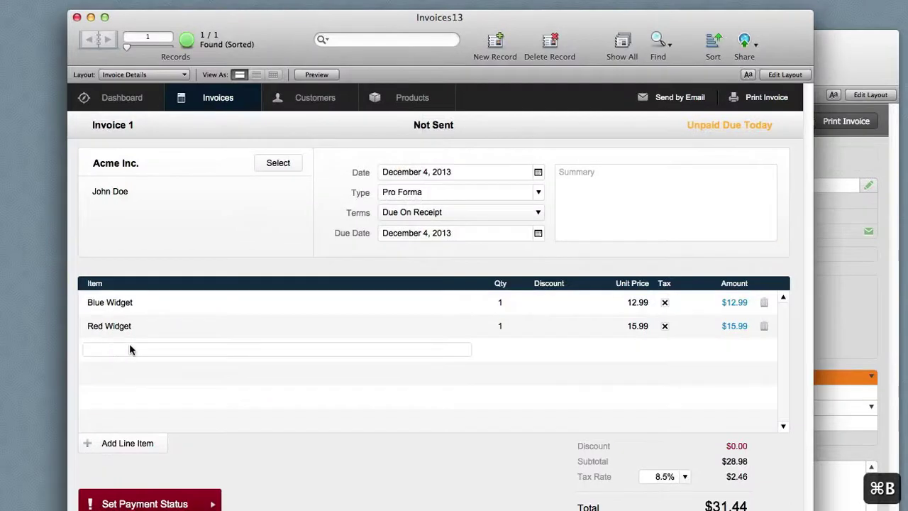
{"action": "left_click", "coordinate": [329, 352]}
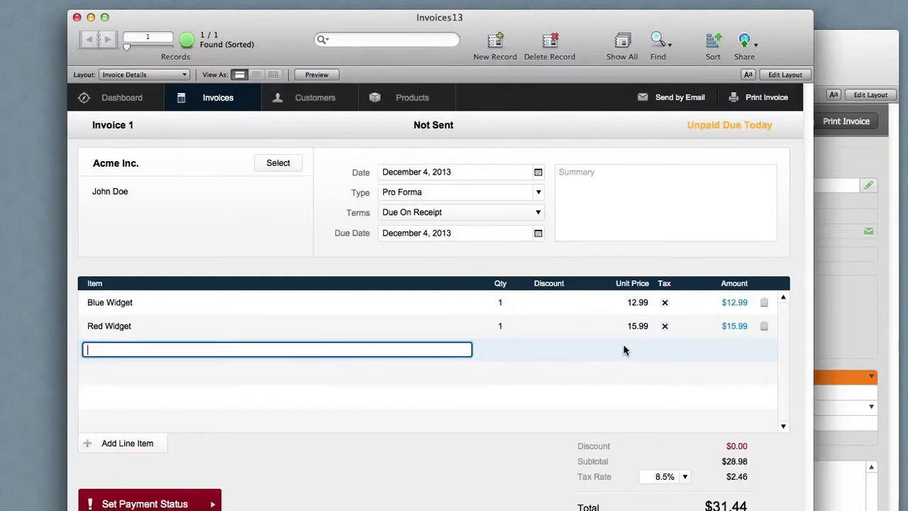
{"action": "left_click", "coordinate": [789, 347]}
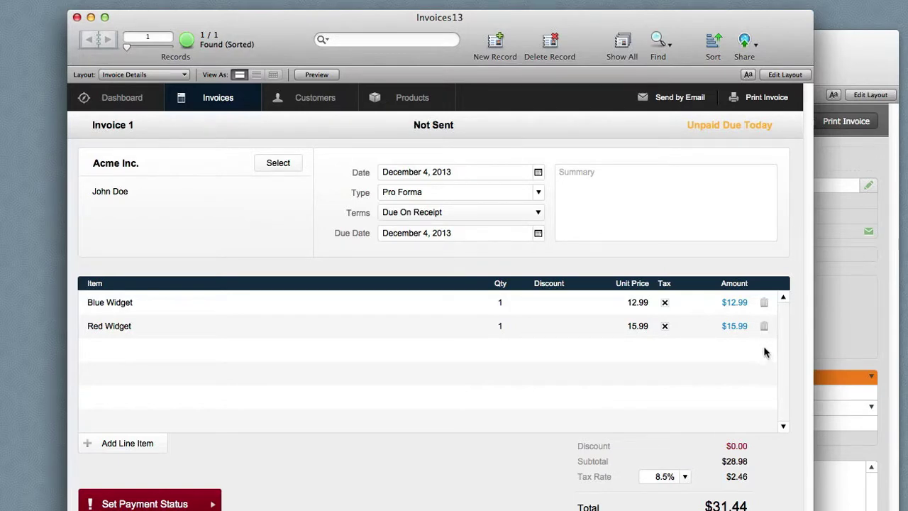
{"action": "left_click", "coordinate": [764, 350]}
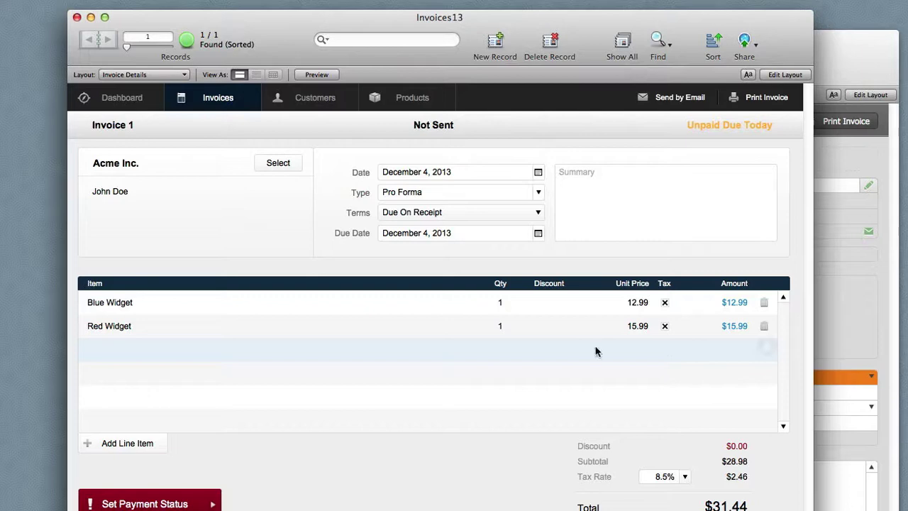
Step: Add a third Red Widget line at $15.99 by typing R, bringing the total to $48.79
{"action": "left_click", "coordinate": [199, 351]}
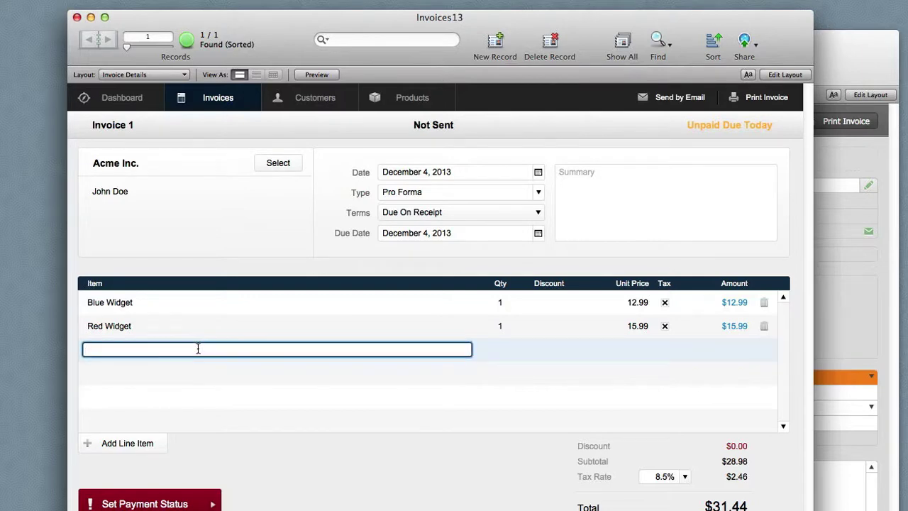
{"action": "type", "text": "Red Widget"}
{"action": "key", "text": "Tab"}
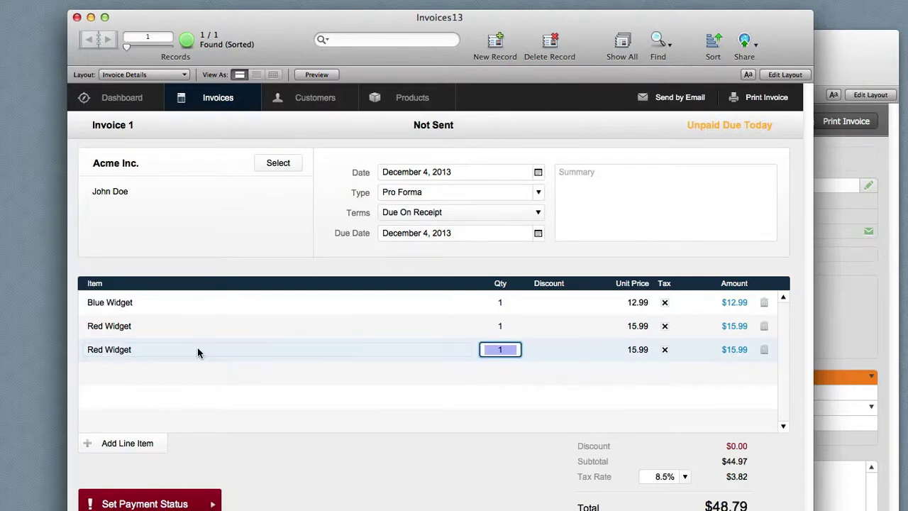
{"action": "left_click", "coordinate": [798, 366]}
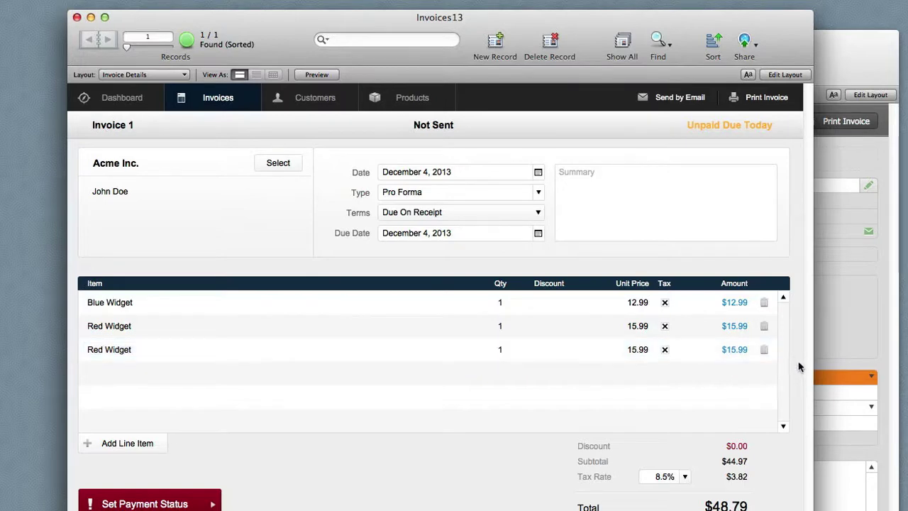